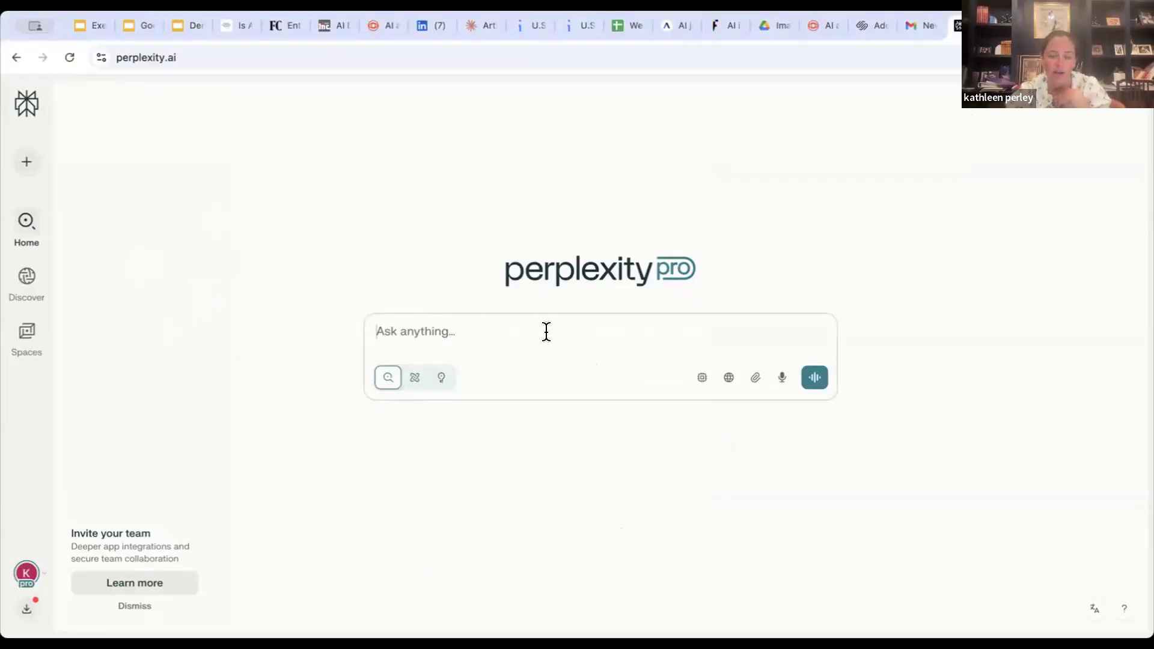
# Go to Finance and browse its index charts, market summary, upcoming earnings and watchlist.
pyautogui.moveTo(25, 161)
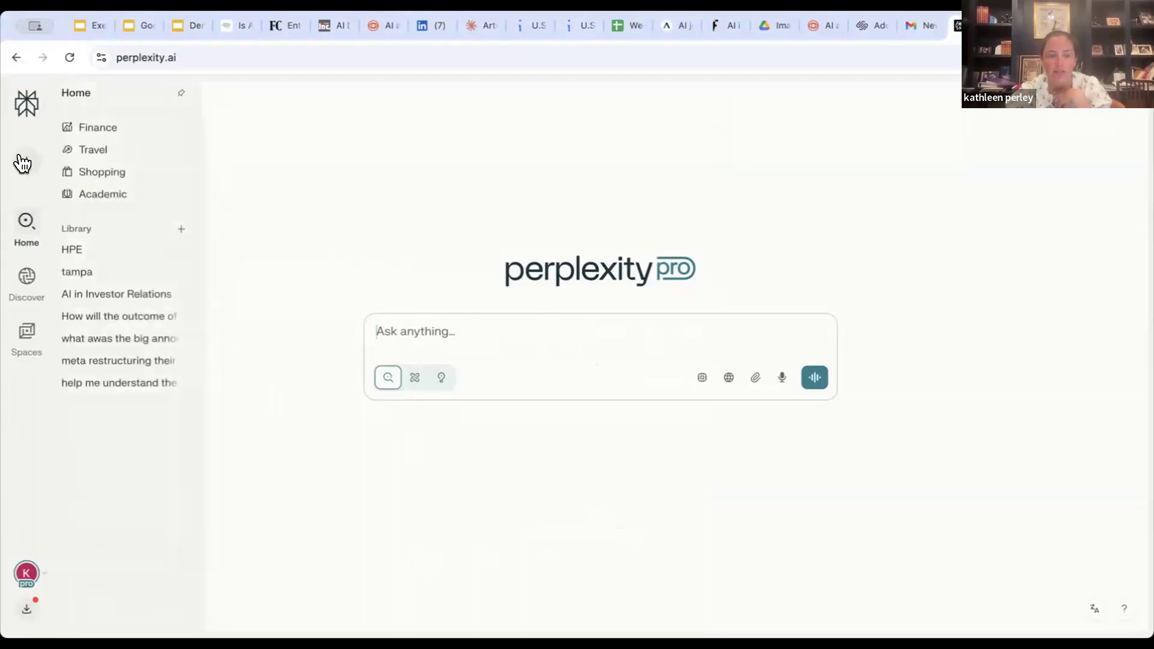
pyautogui.click(93, 135)
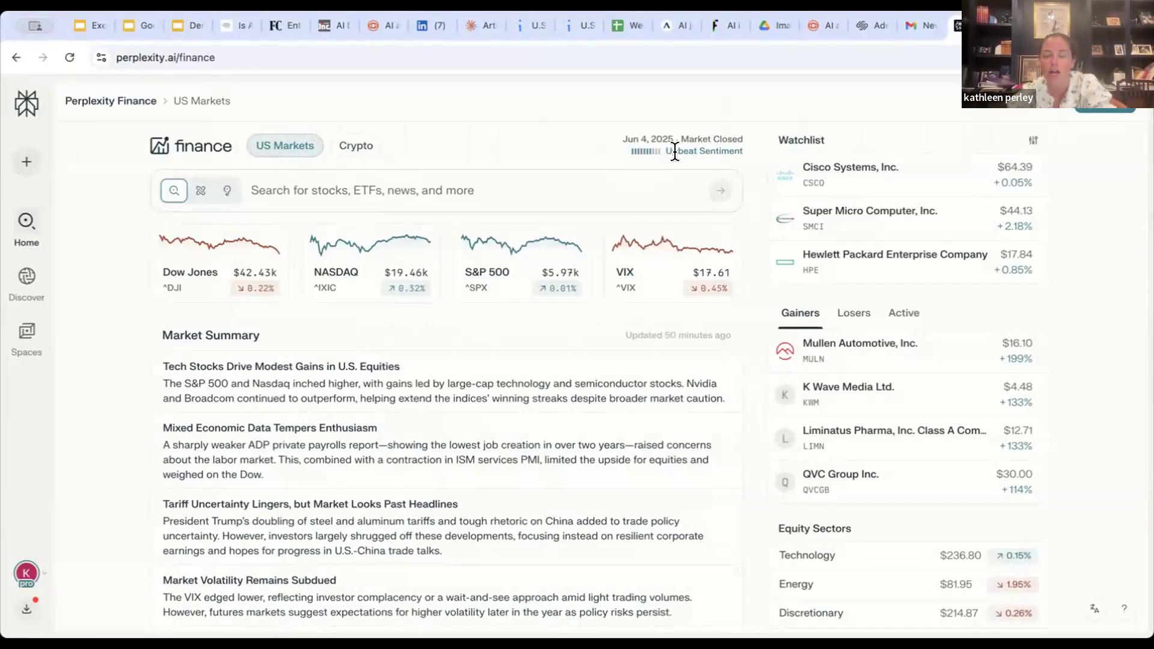
pyautogui.scroll(-7, 462, 466)
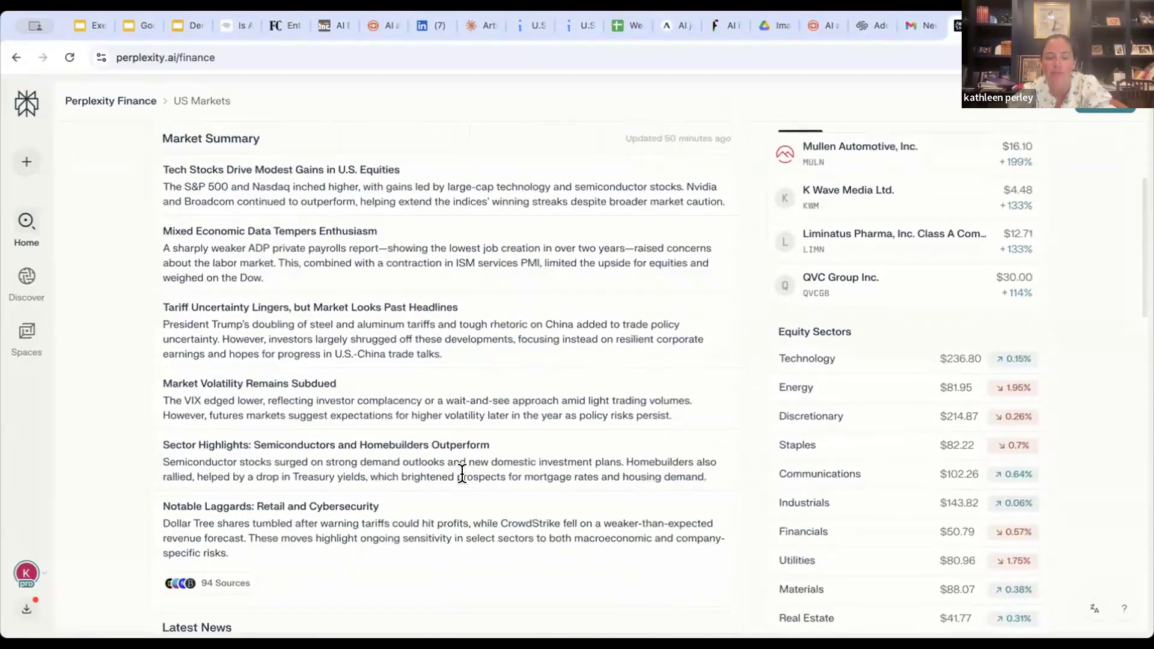
pyautogui.scroll(-3, 462, 482)
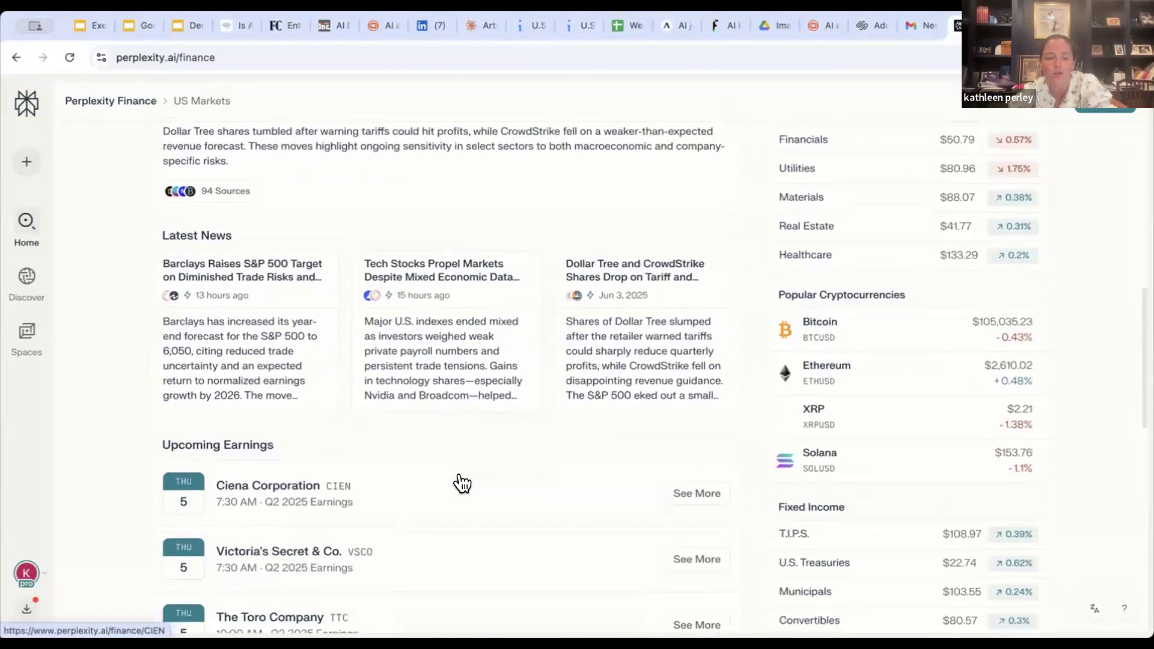
pyautogui.scroll(-5, 462, 482)
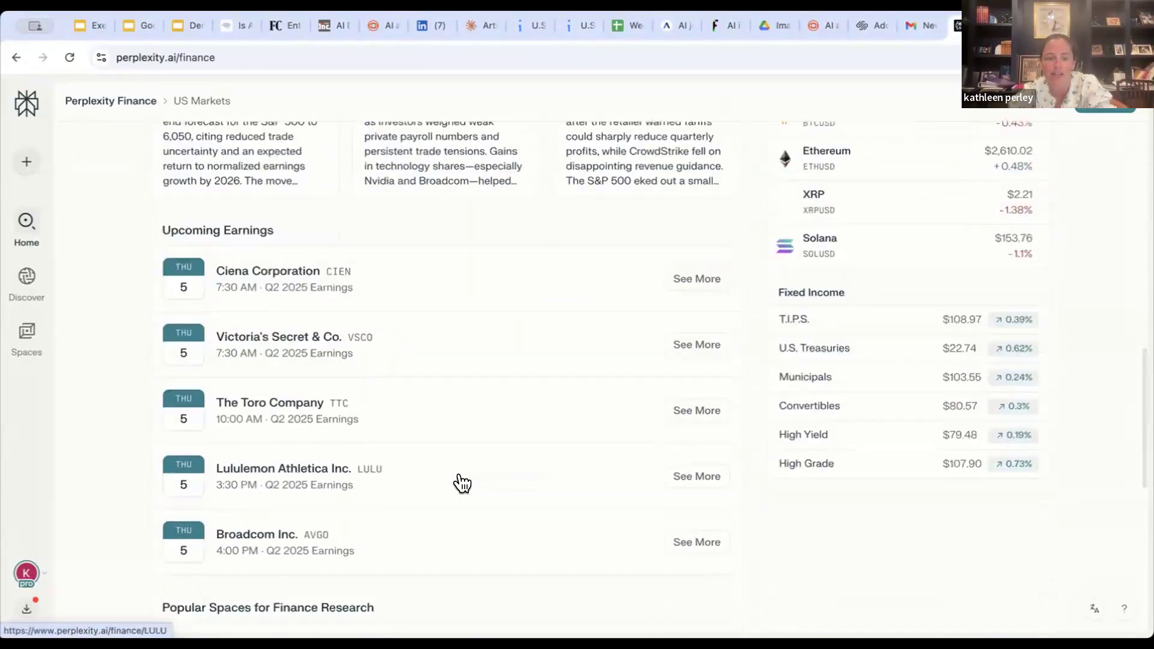
pyautogui.scroll(-1, 462, 482)
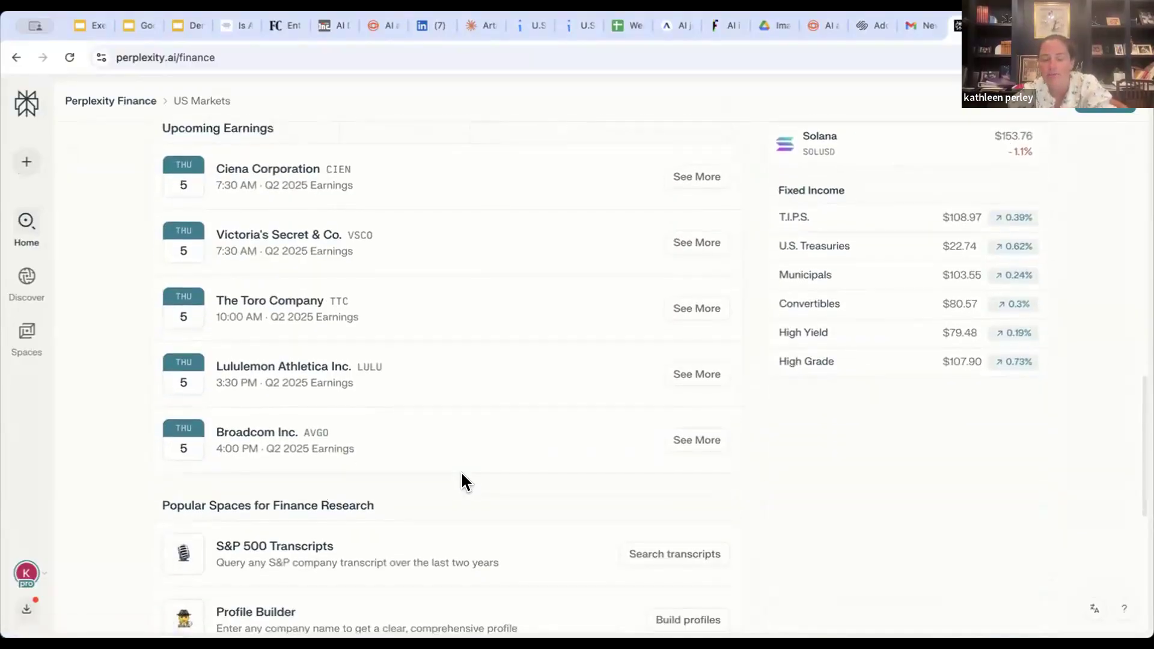
pyautogui.scroll(10, 461, 475)
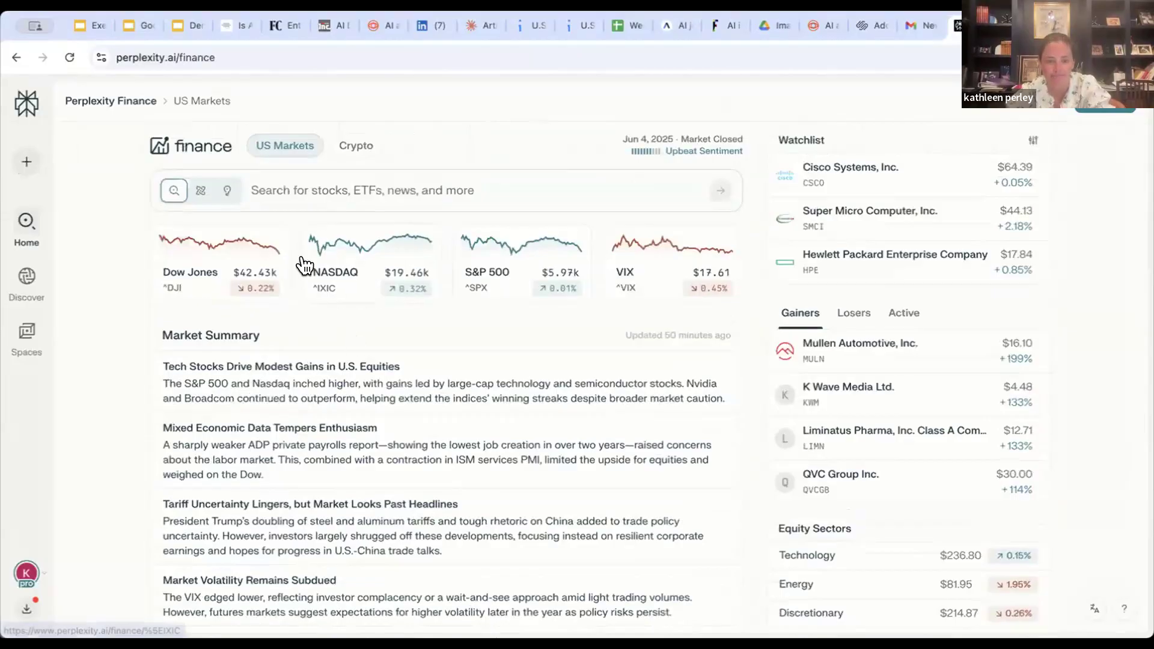
pyautogui.click(331, 187)
# Open the NVDA stock page from the finance search suggestions.
pyautogui.click(198, 189)
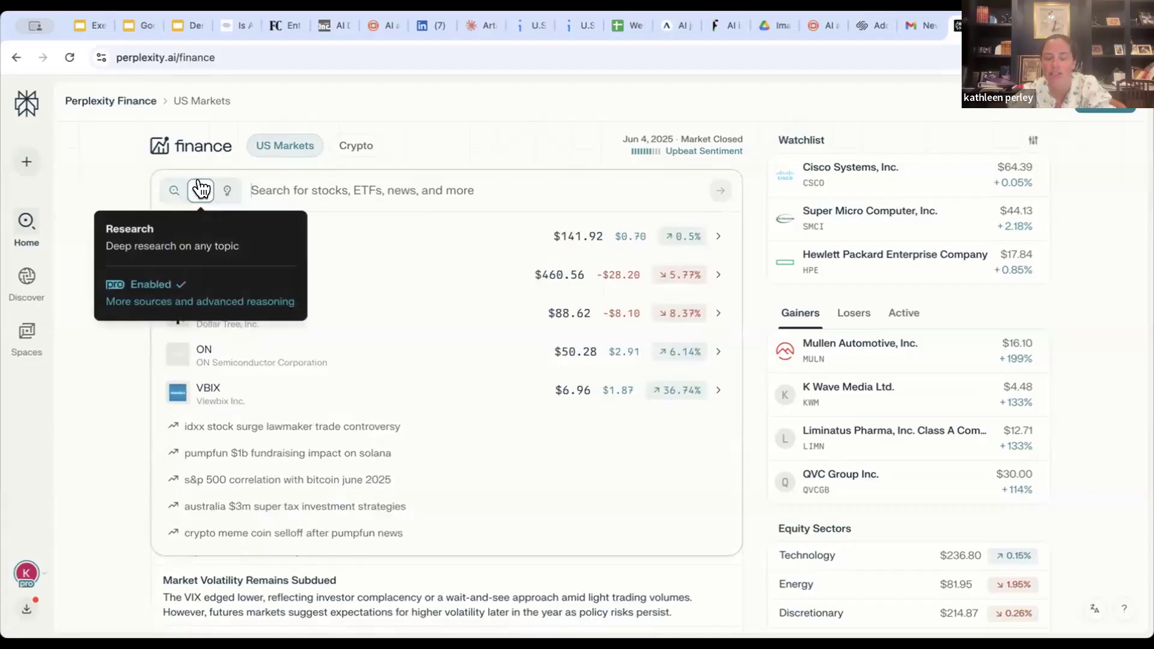
pyautogui.click(226, 239)
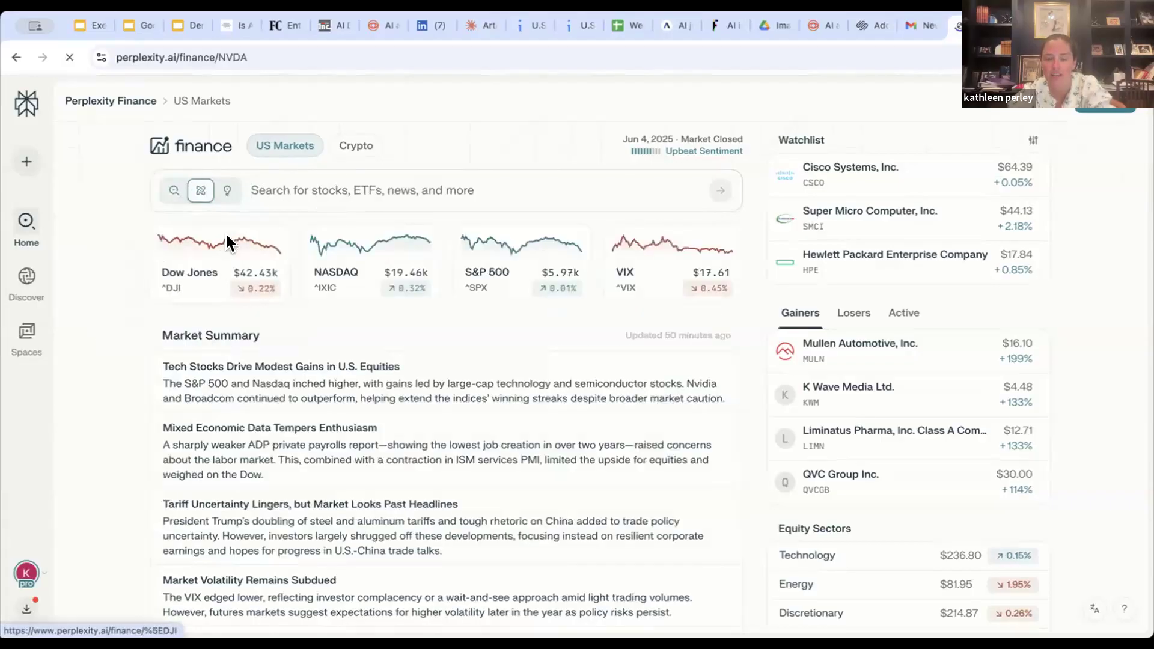
pyautogui.scroll(-1, 444, 516)
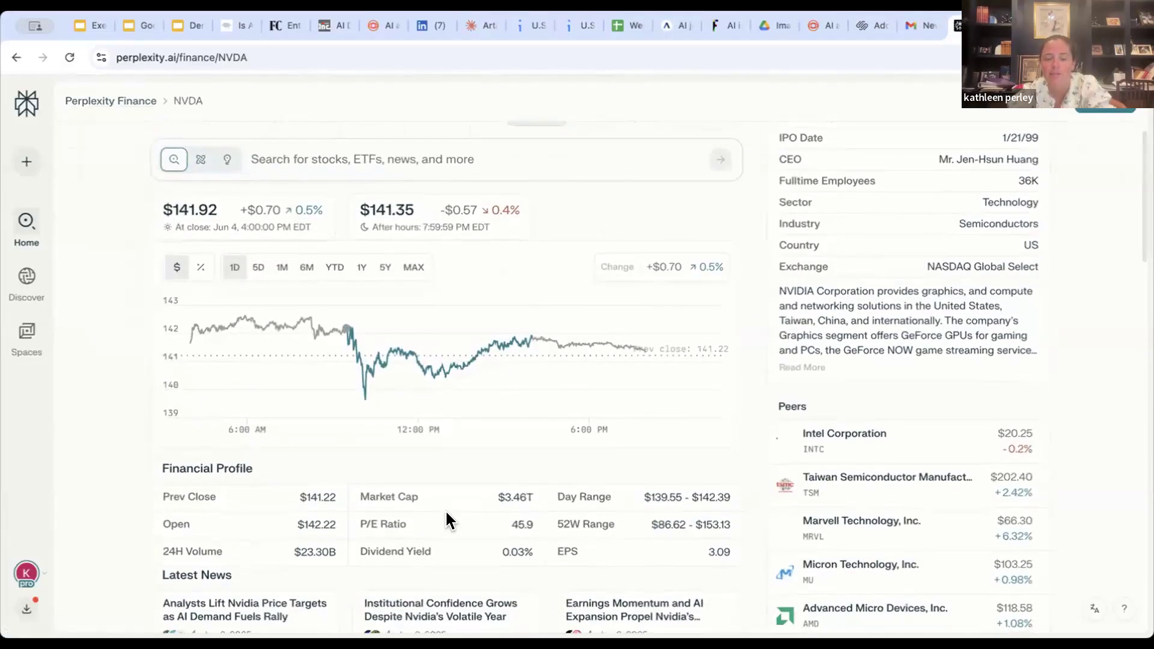
# Switch the NVDA price chart through the 5D and 1M ranges to 6M.
pyautogui.click(260, 268)
pyautogui.click(282, 268)
pyautogui.click(305, 268)
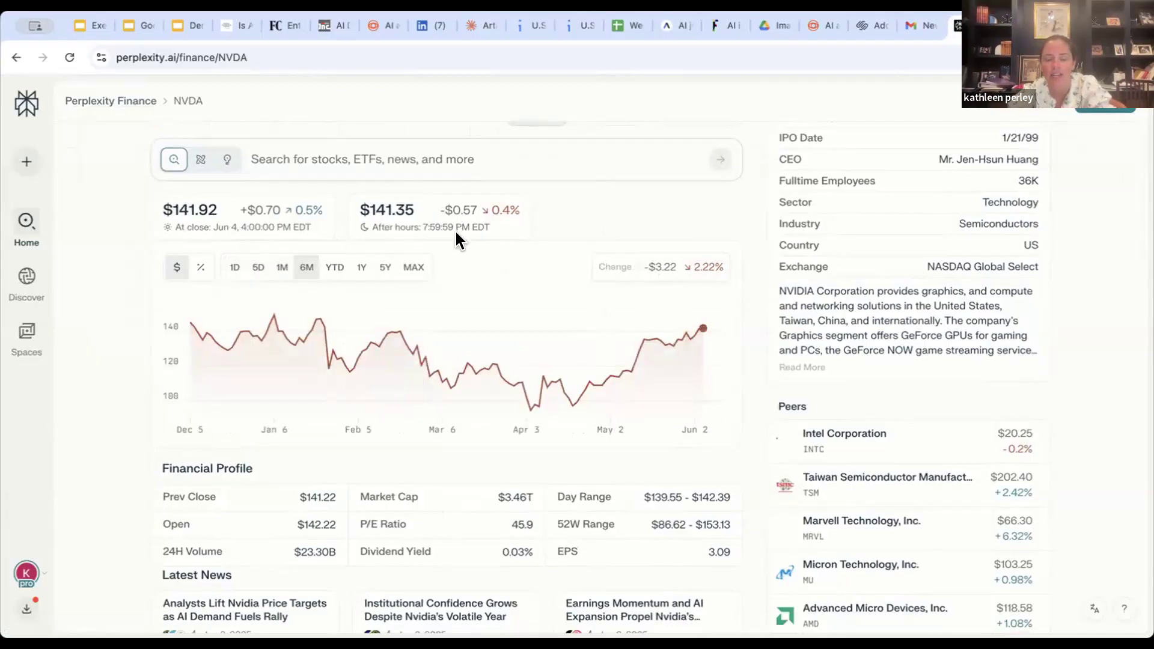
pyautogui.scroll(-2, 448, 523)
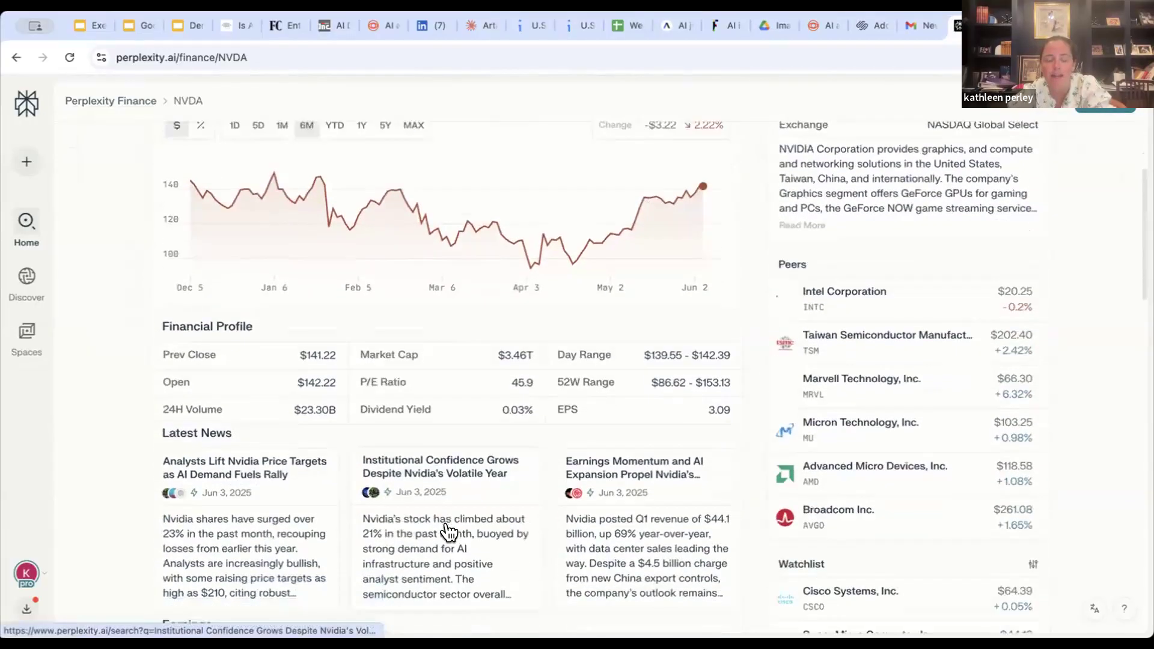
pyautogui.scroll(-1, 447, 531)
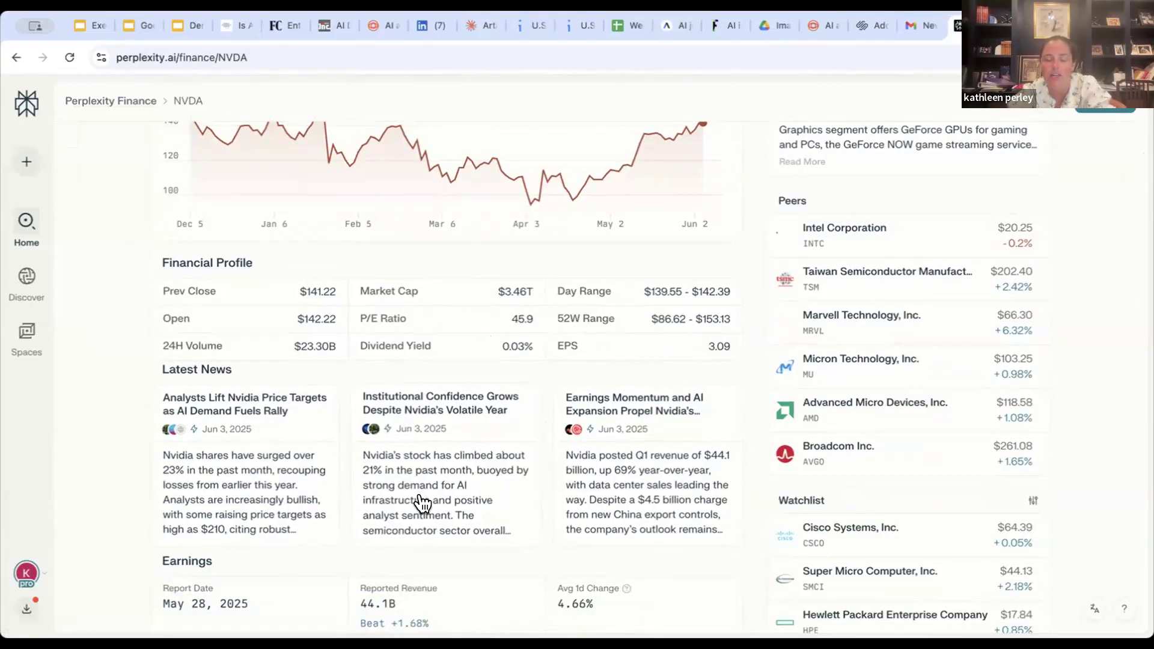
pyautogui.scroll(-3, 422, 503)
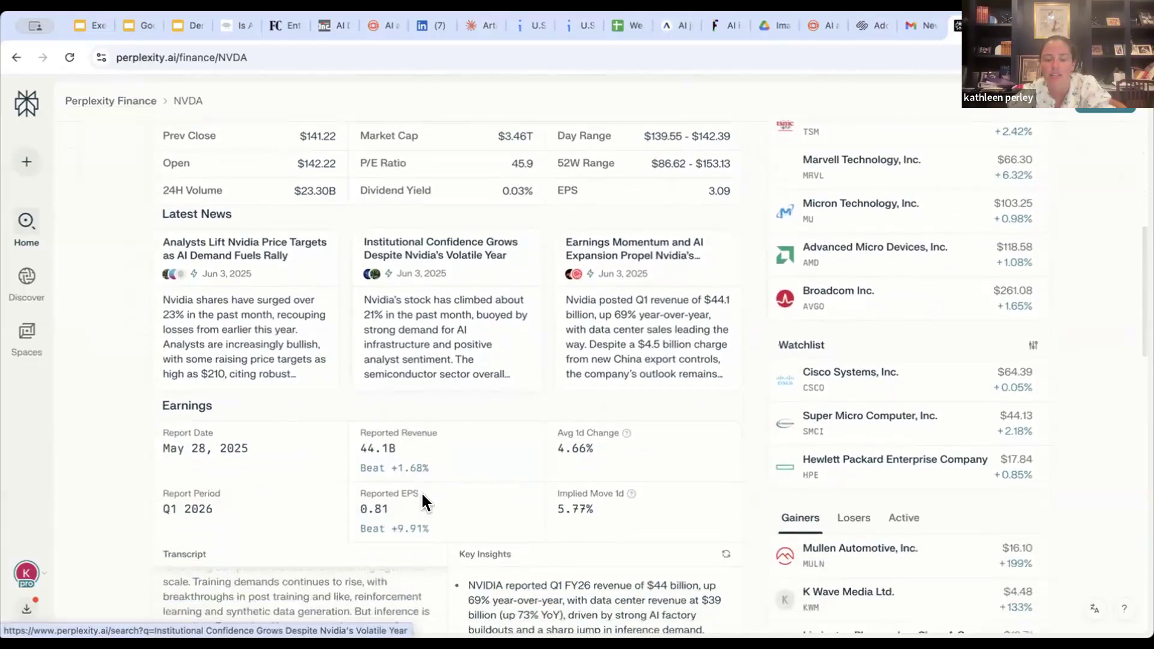
pyautogui.scroll(-1, 423, 503)
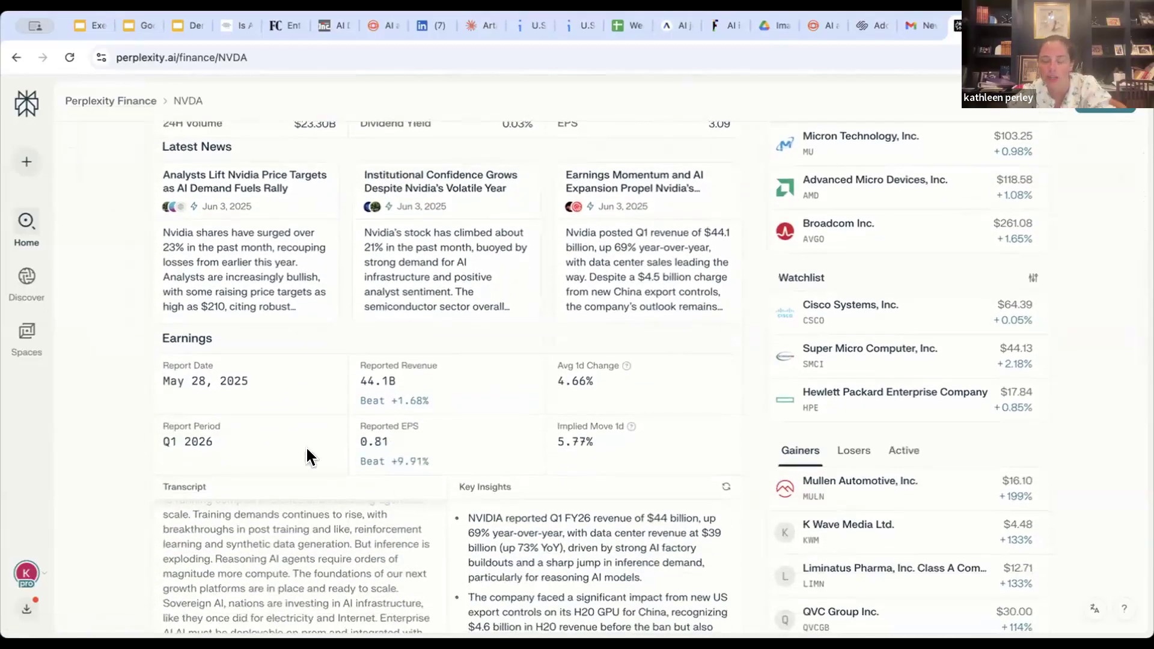
pyautogui.scroll(-3, 337, 415)
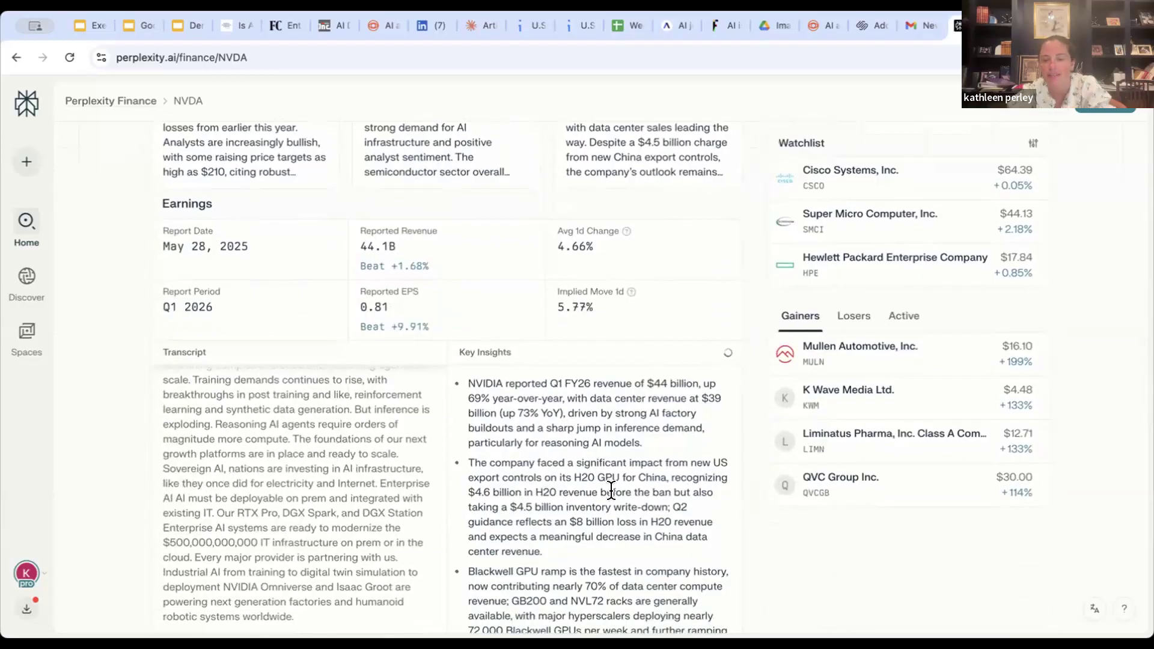
pyautogui.scroll(-12, 610, 489)
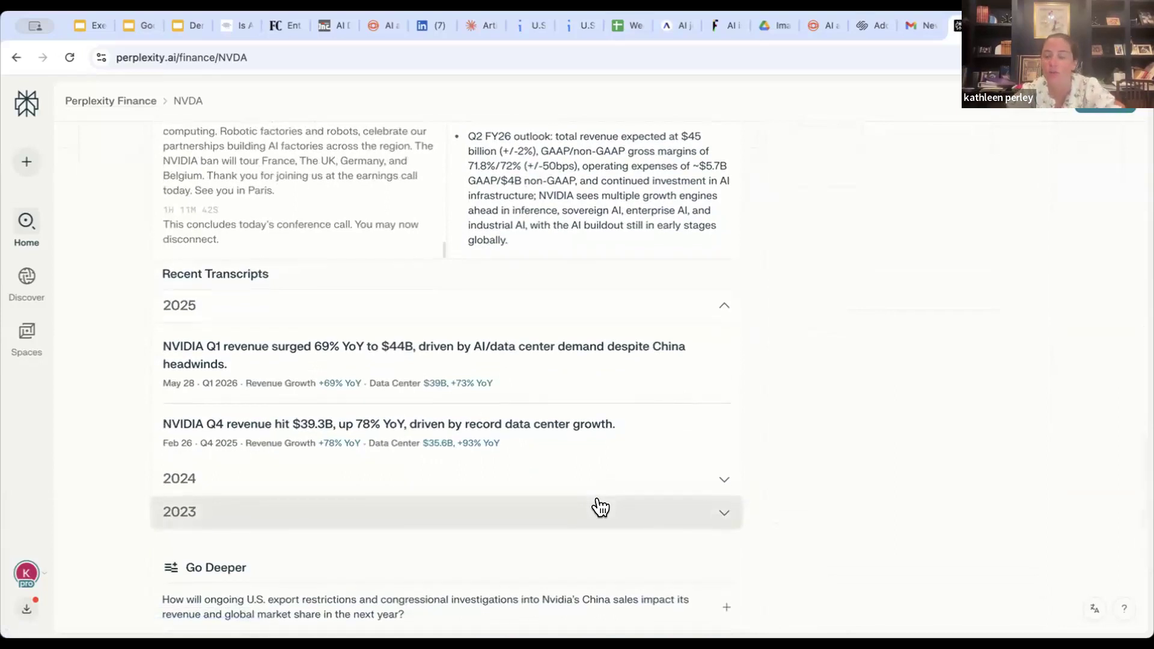
pyautogui.scroll(-2, 599, 507)
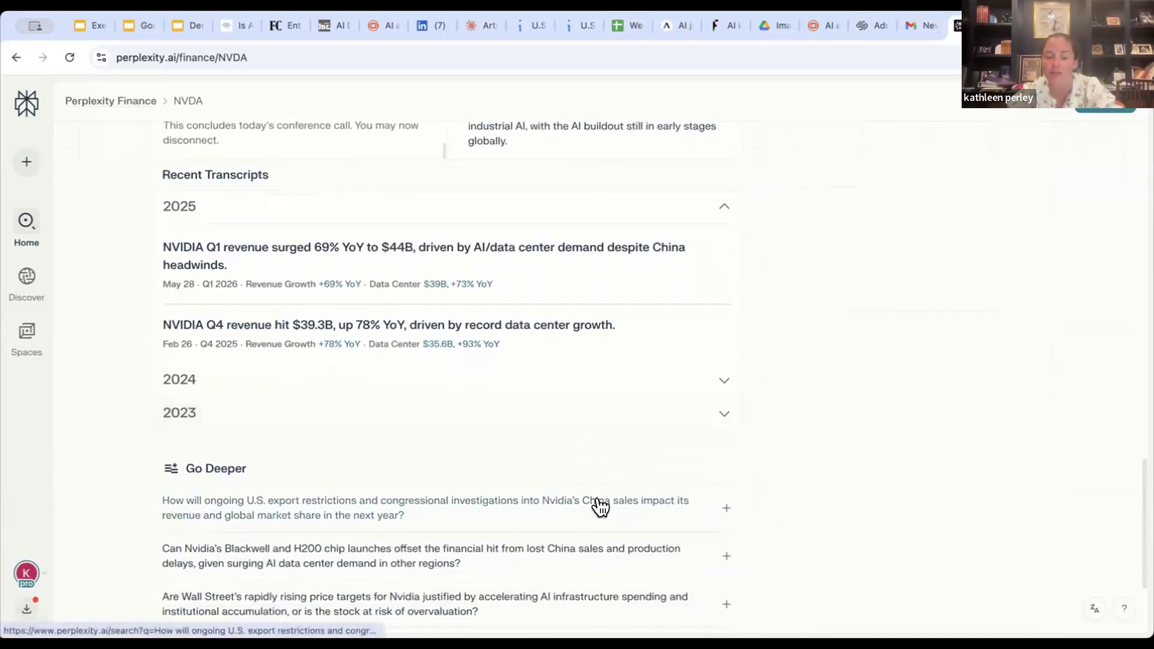
pyautogui.scroll(-3, 600, 508)
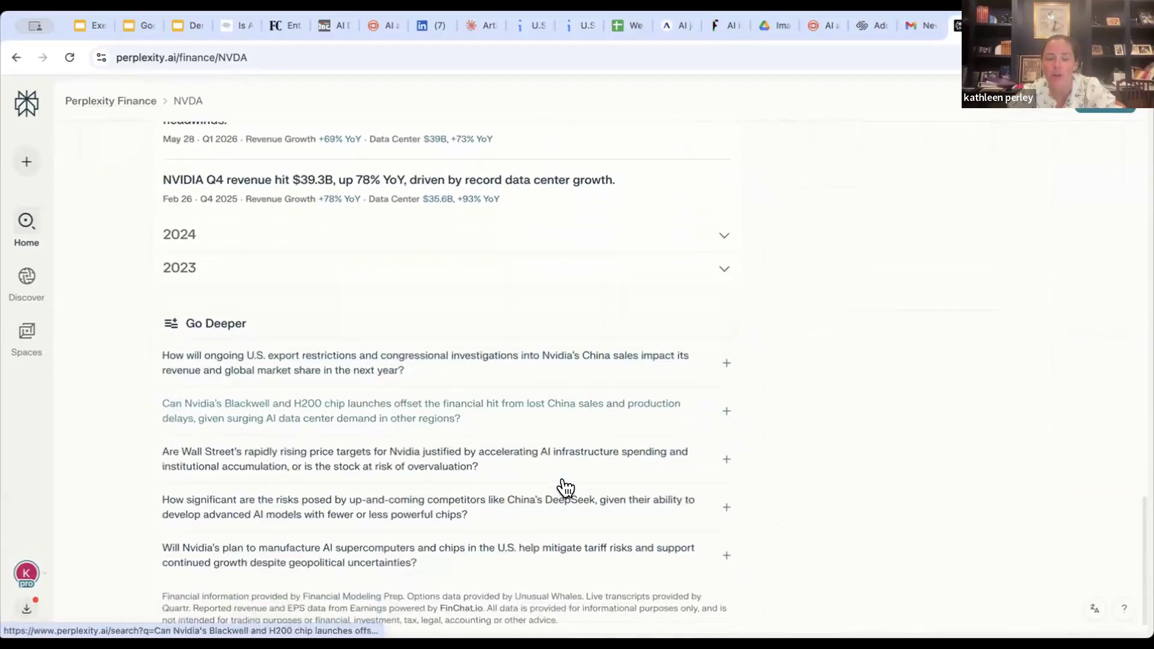
# Ask the Go Deeper follow-up on Blackwell and H200 offsetting lost China sales, then review the answer.
pyautogui.click(444, 408)
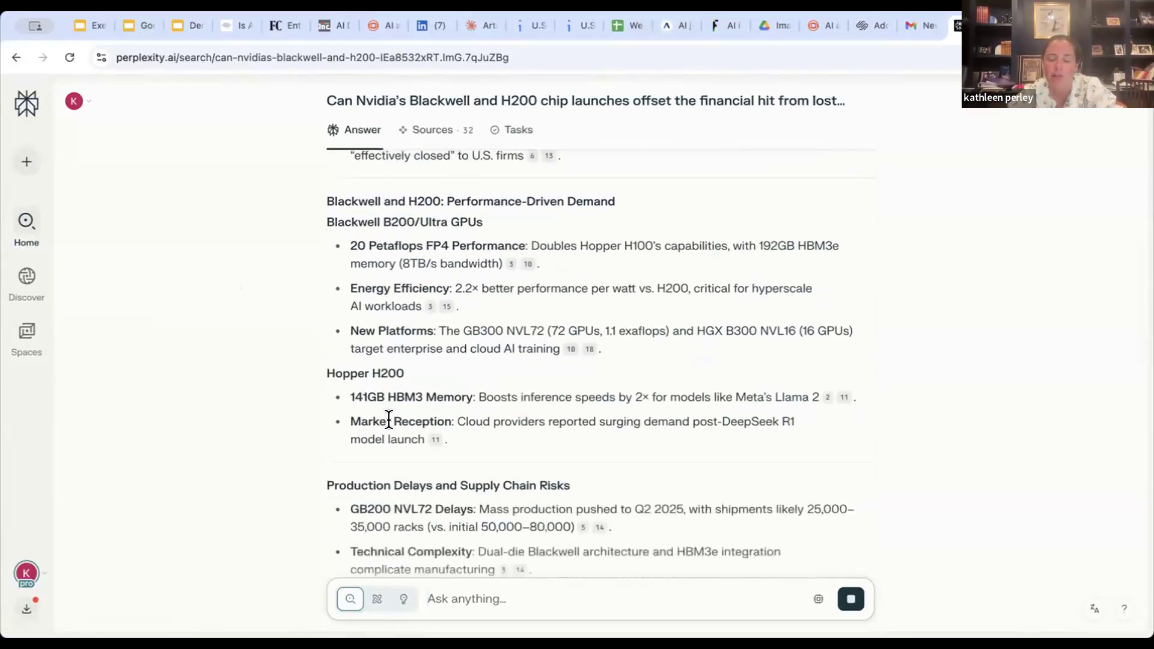
pyautogui.scroll(5, 389, 427)
pyautogui.scroll(10, 390, 427)
pyautogui.moveTo(48, 138)
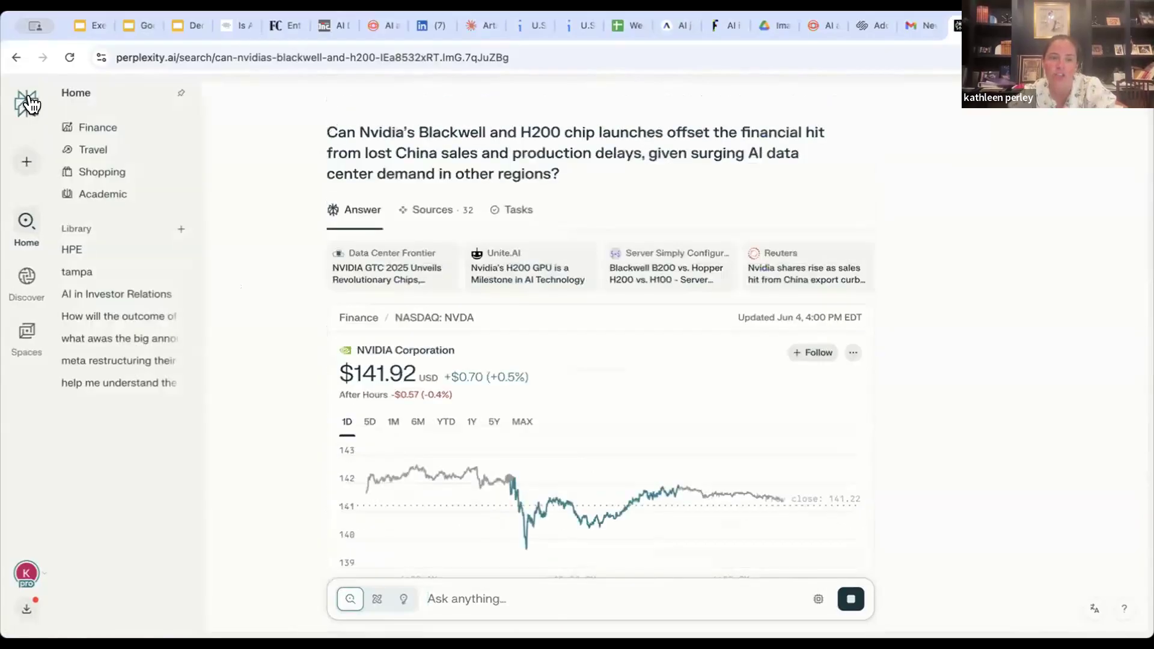
# In Academic with Research mode, submit the query 'ihe impact of ai on entry level jobs'.
pyautogui.click(127, 194)
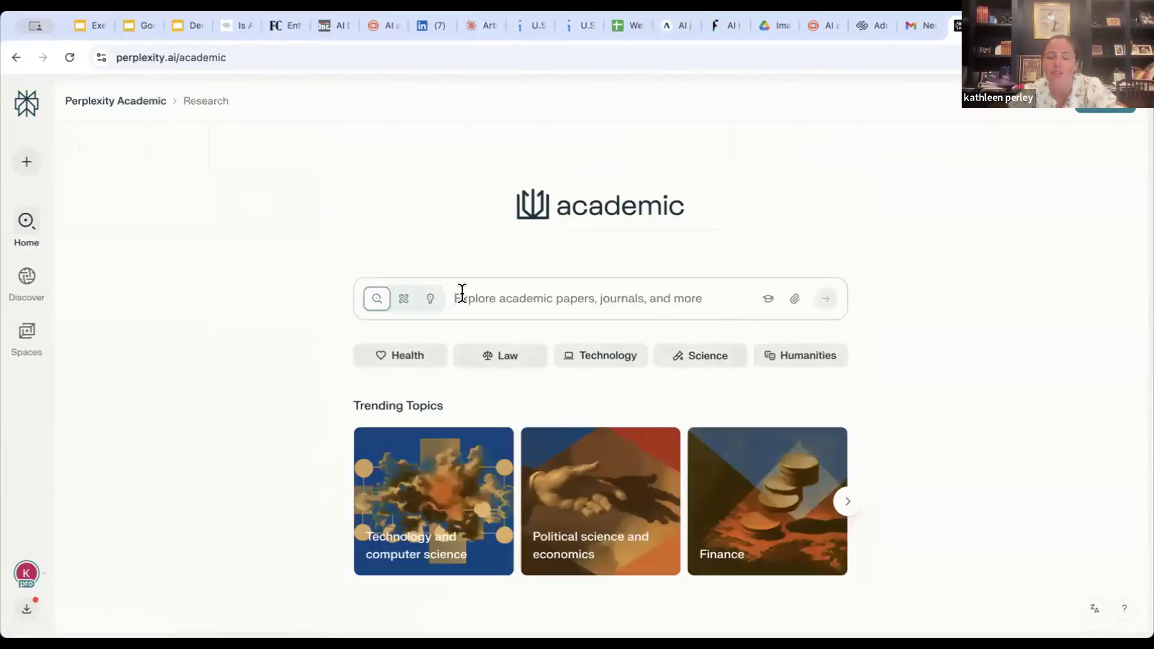
pyautogui.click(402, 299)
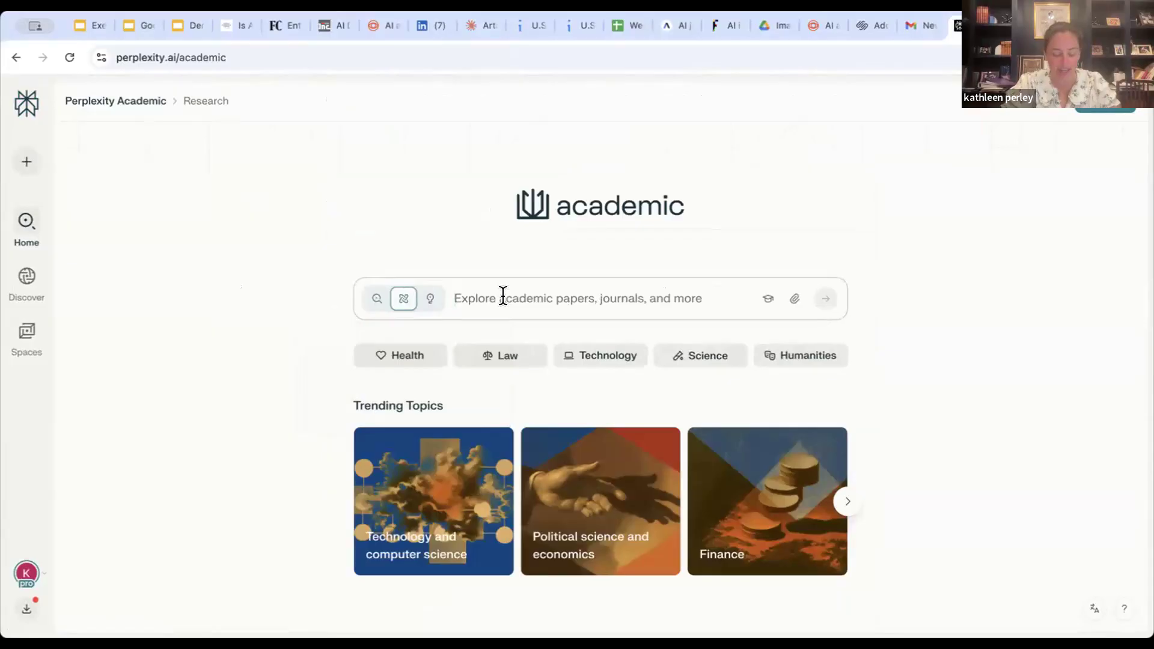
pyautogui.write('i')
pyautogui.write('he impact of ai on en')
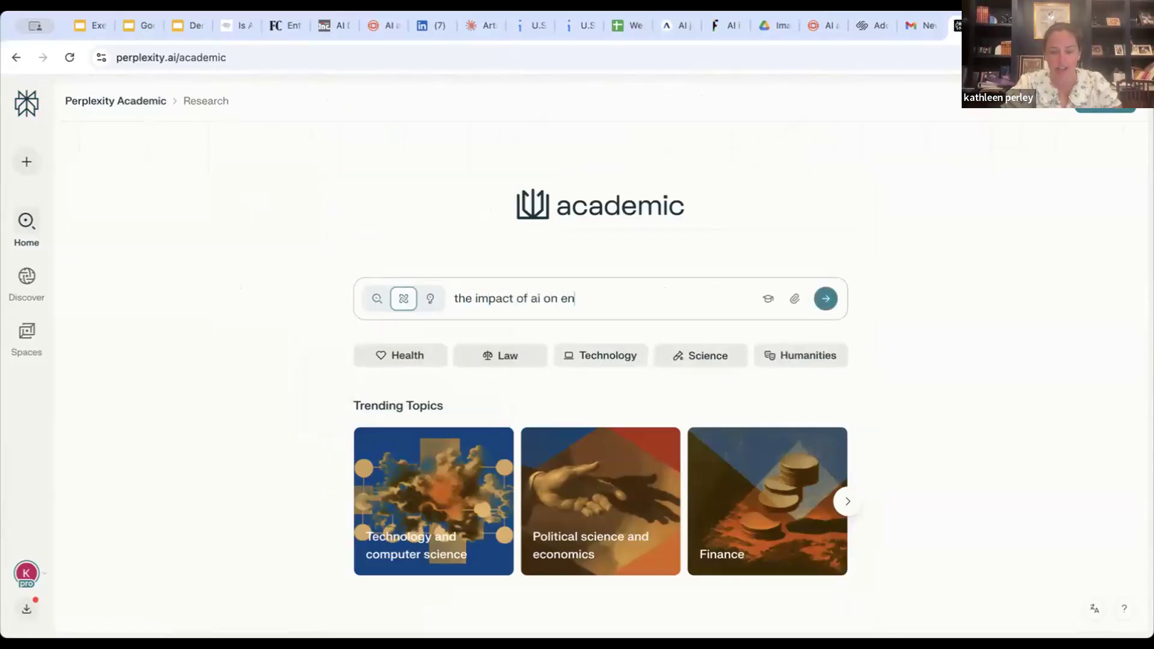
pyautogui.write('try level jobs')
pyautogui.press('Return')
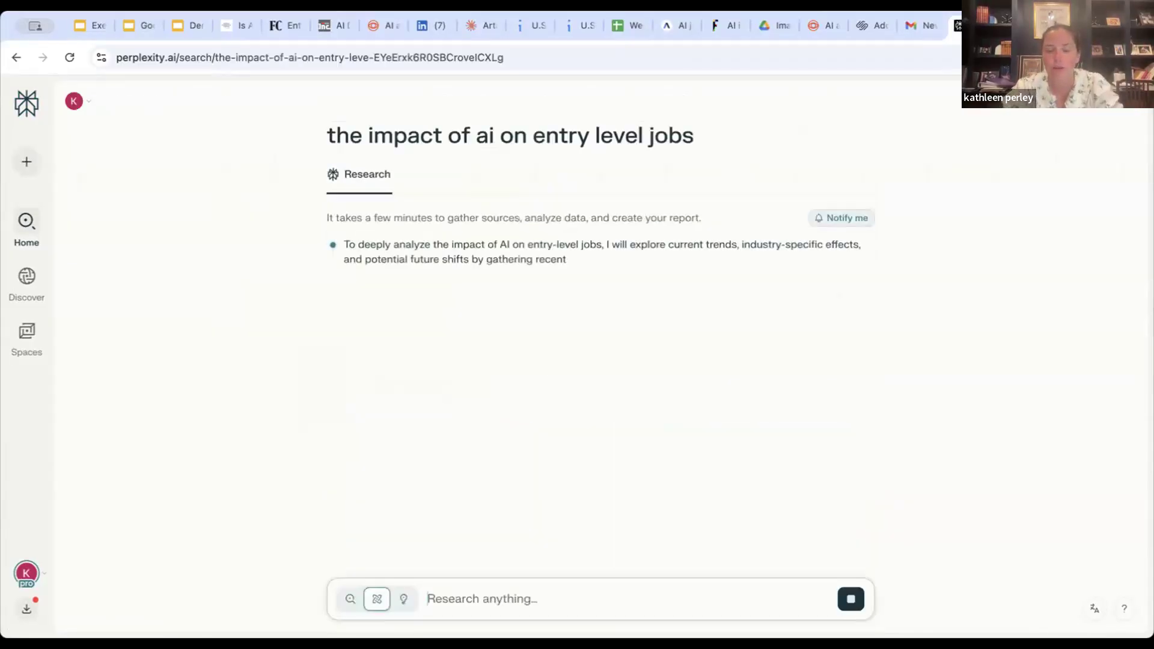